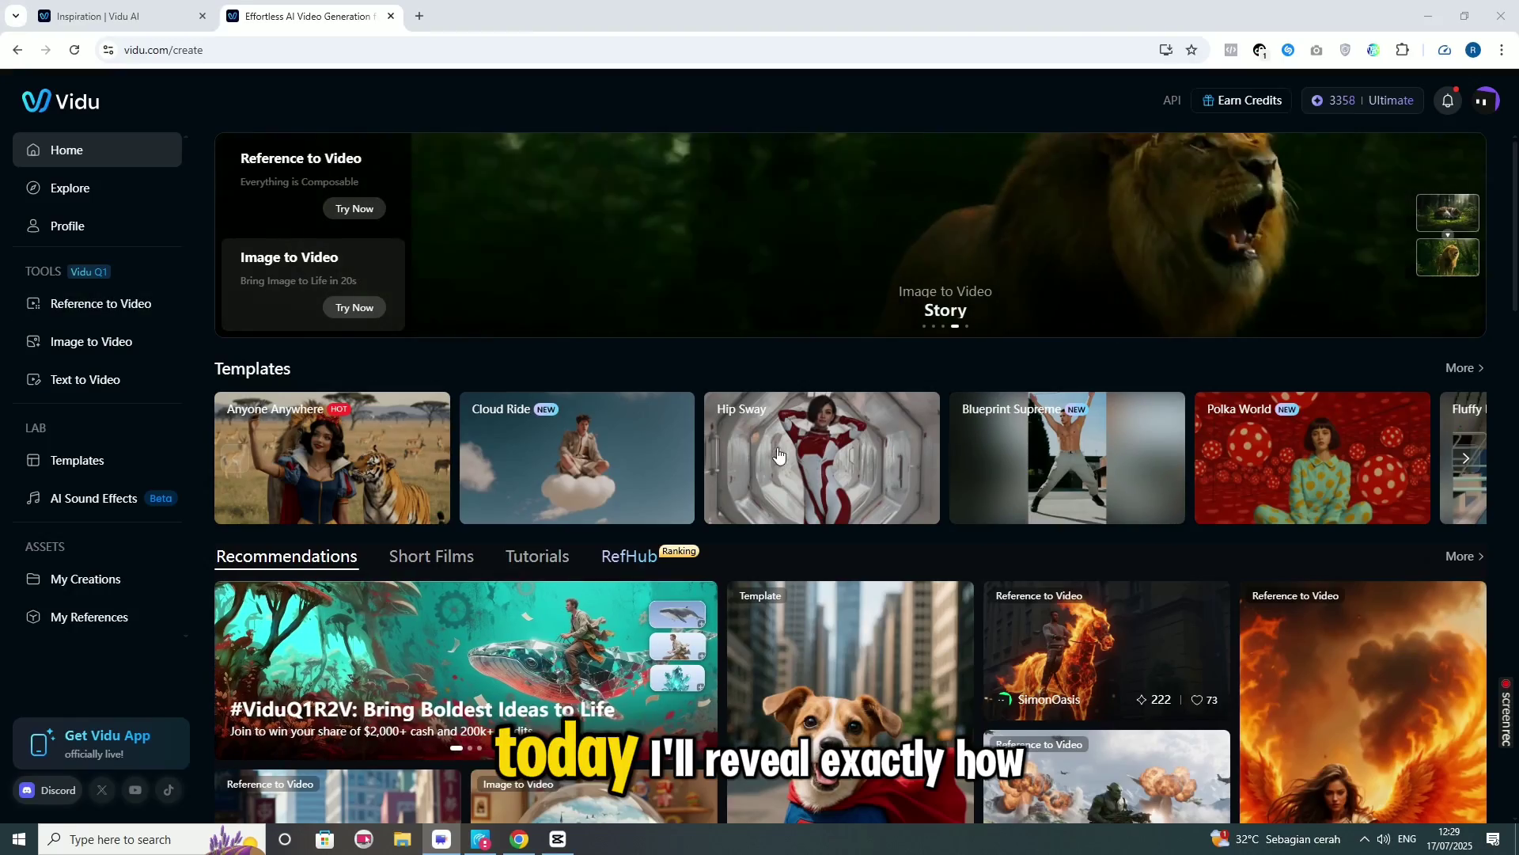
pyautogui.scroll(-1, 865, 488)
pyautogui.scroll(-2, 864, 488)
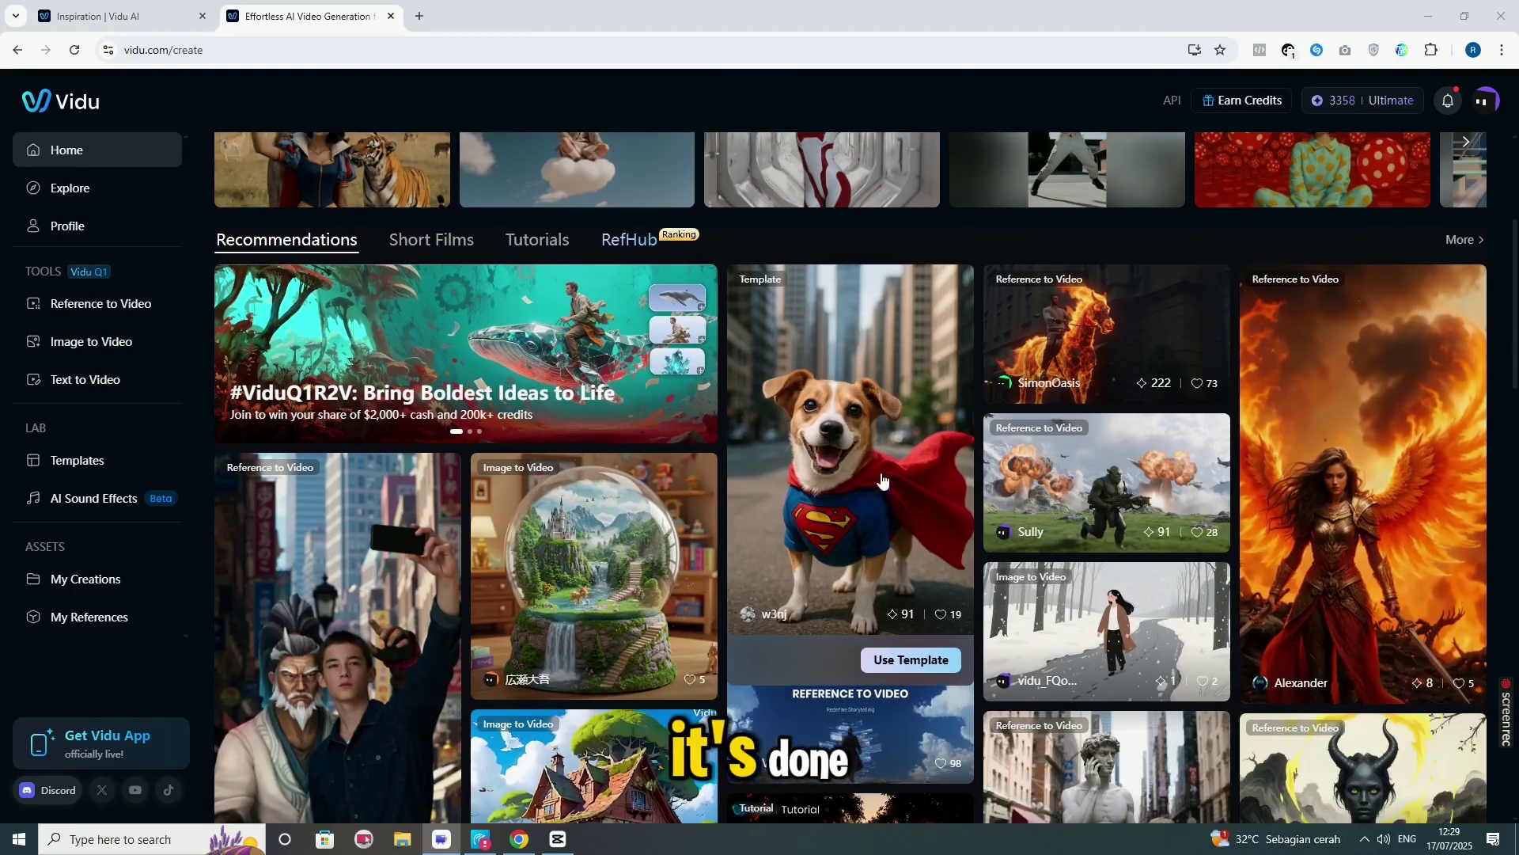
pyautogui.scroll(-1, 865, 488)
pyautogui.scroll(-1, 967, 531)
pyautogui.scroll(-1, 967, 531)
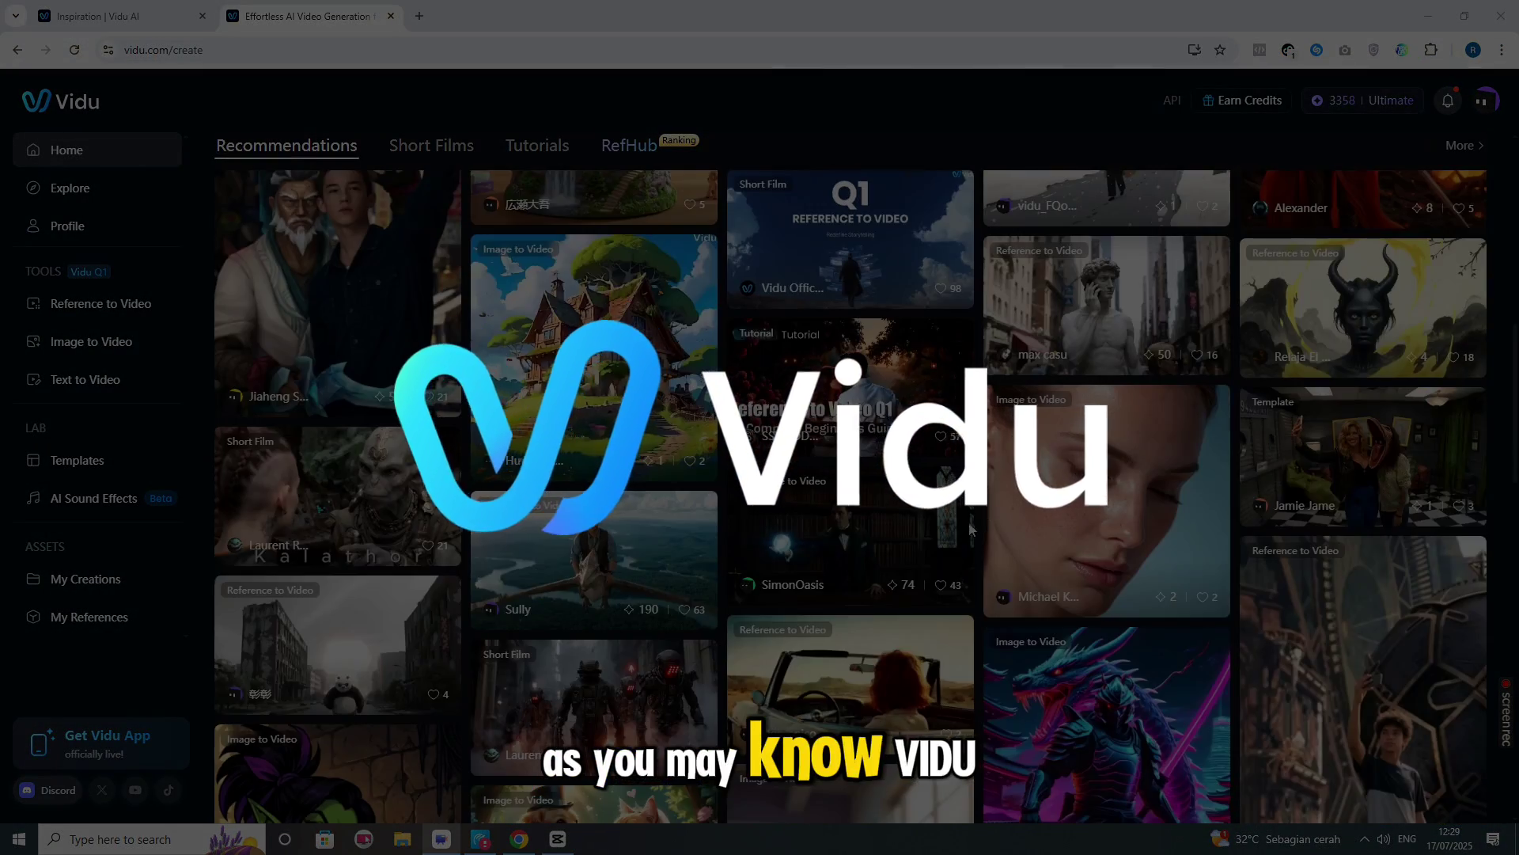
pyautogui.scroll(-1, 968, 531)
pyautogui.scroll(-1, 968, 530)
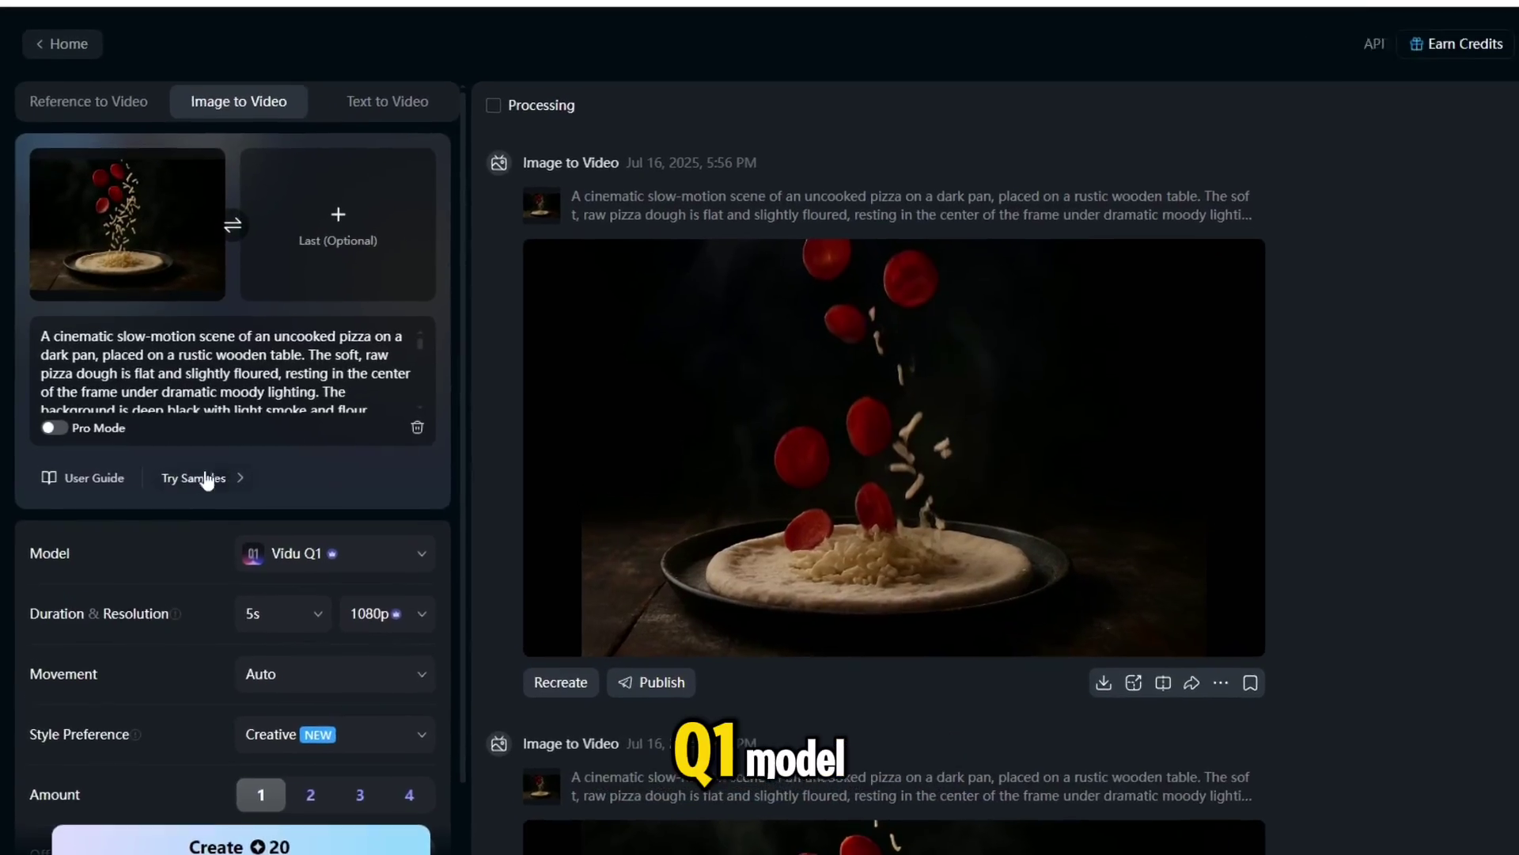
# - Open the generation model list to move to Reference to Video for the Thanos battlefield prompt
pyautogui.click(349, 573)
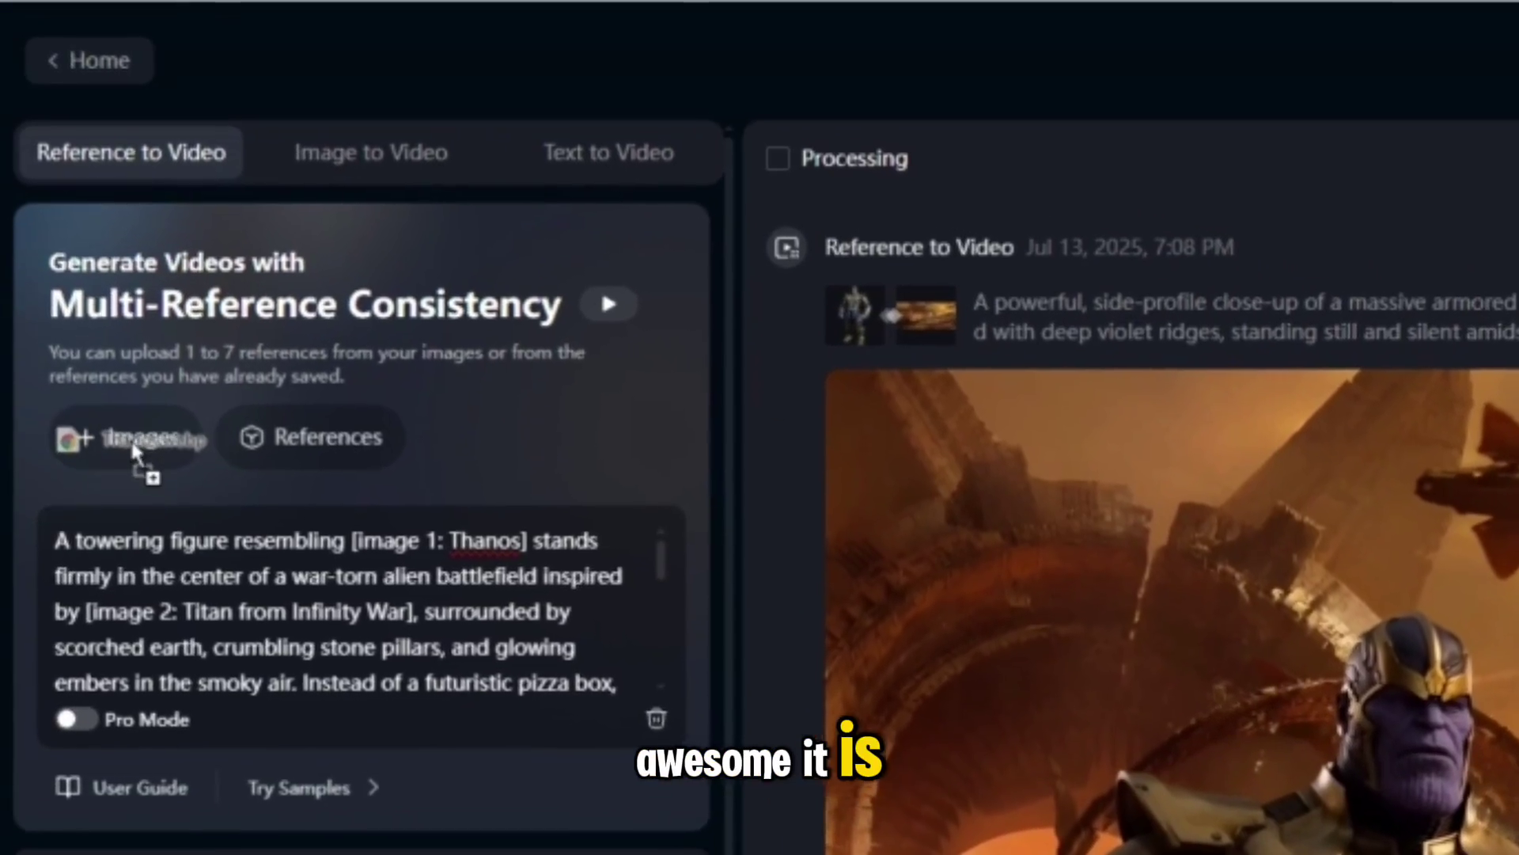
# - Upload three reference images, save the Thanos image as a reusable reference, and open image4's crop editor
pyautogui.moveTo(20, 404); pyautogui.dragTo(131, 448)
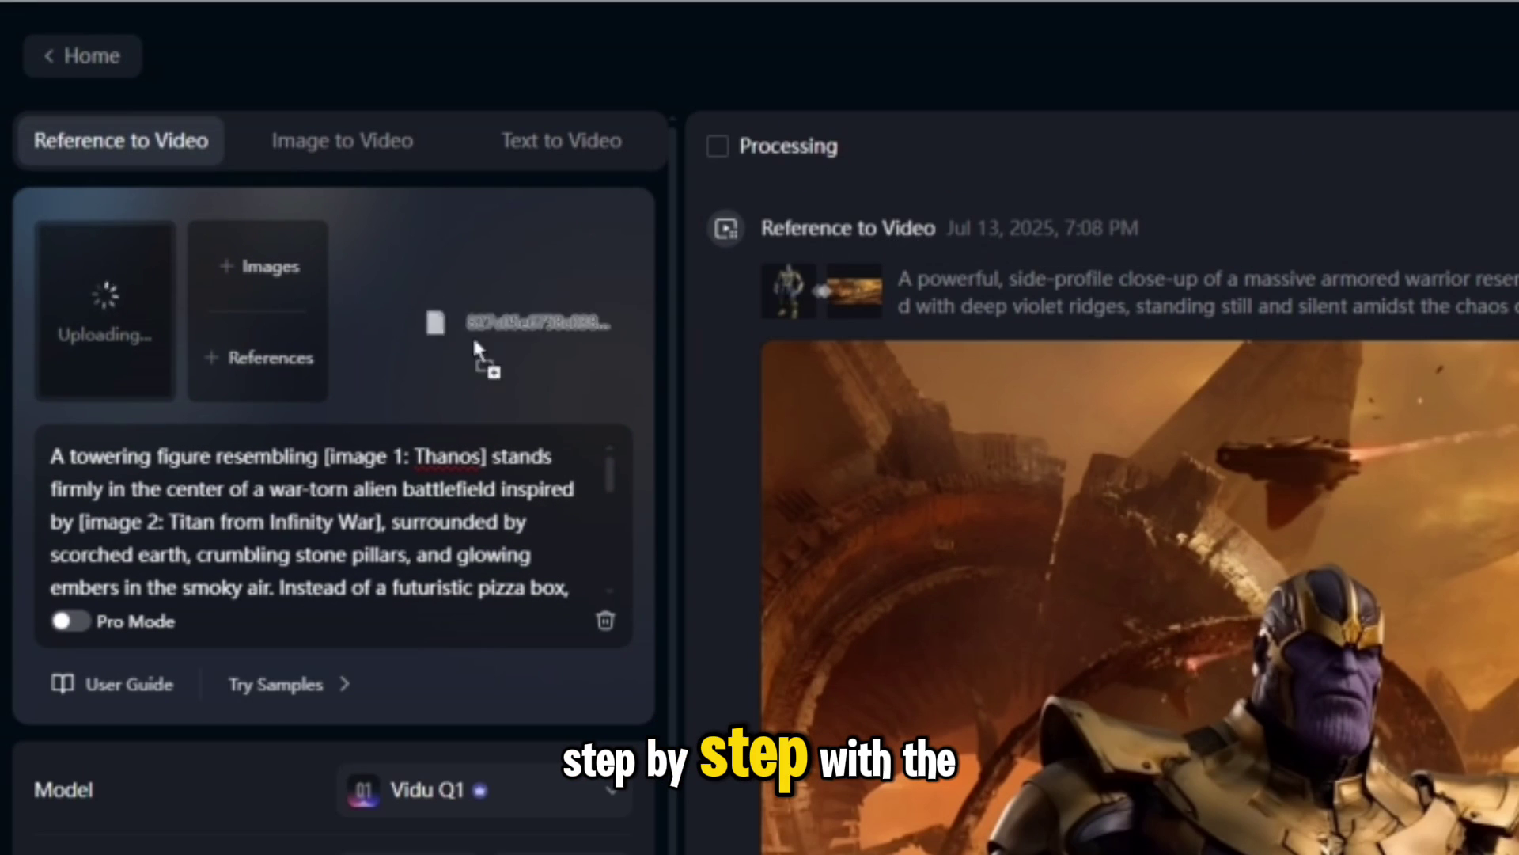
pyautogui.moveTo(473, 336); pyautogui.dragTo(363, 278)
pyautogui.moveTo(509, 340); pyautogui.dragTo(618, 340)
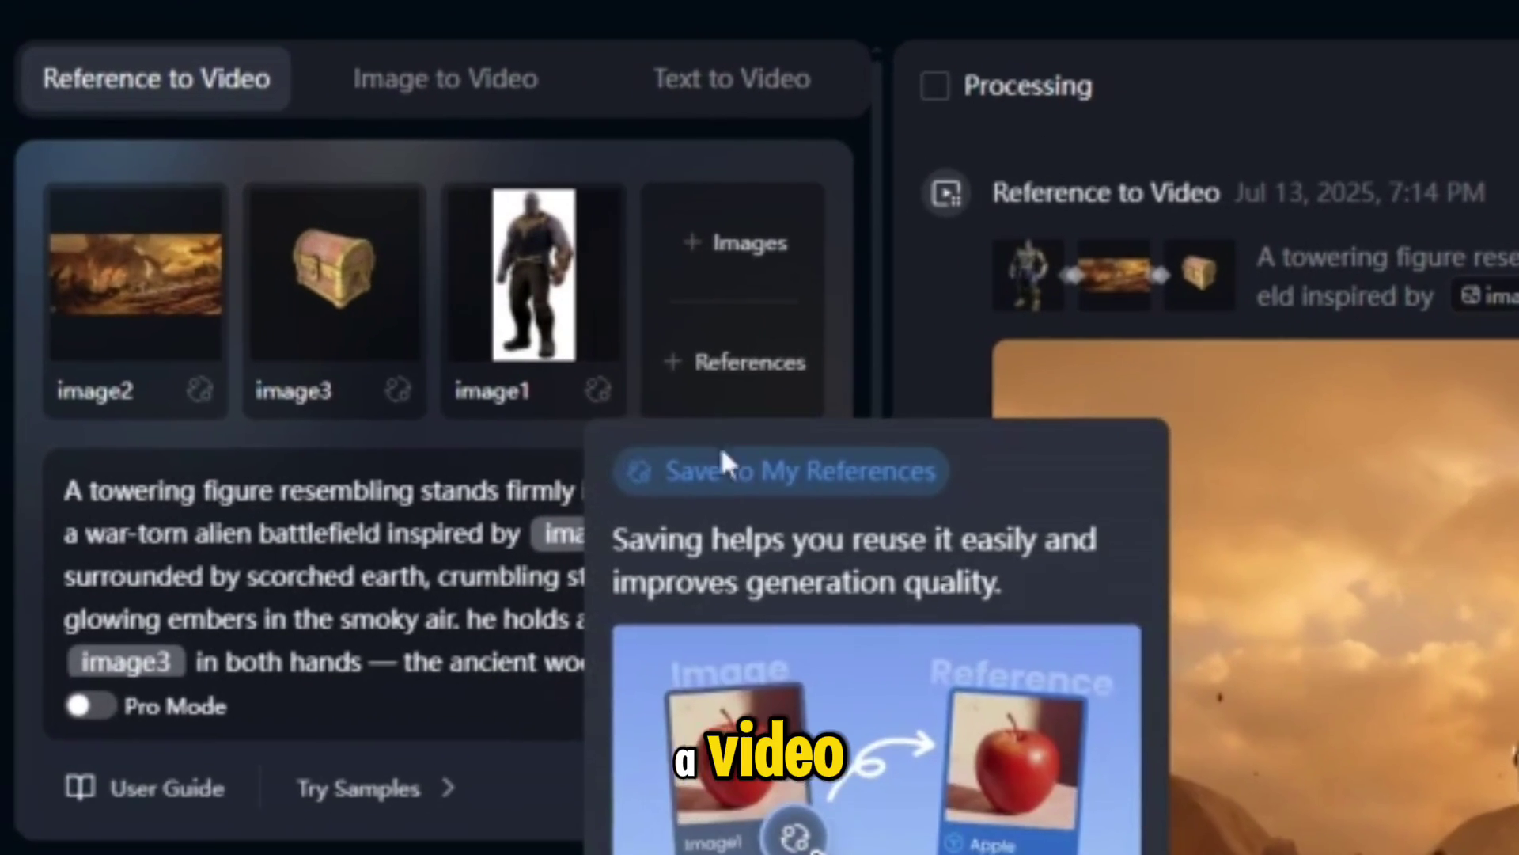
pyautogui.click(847, 535)
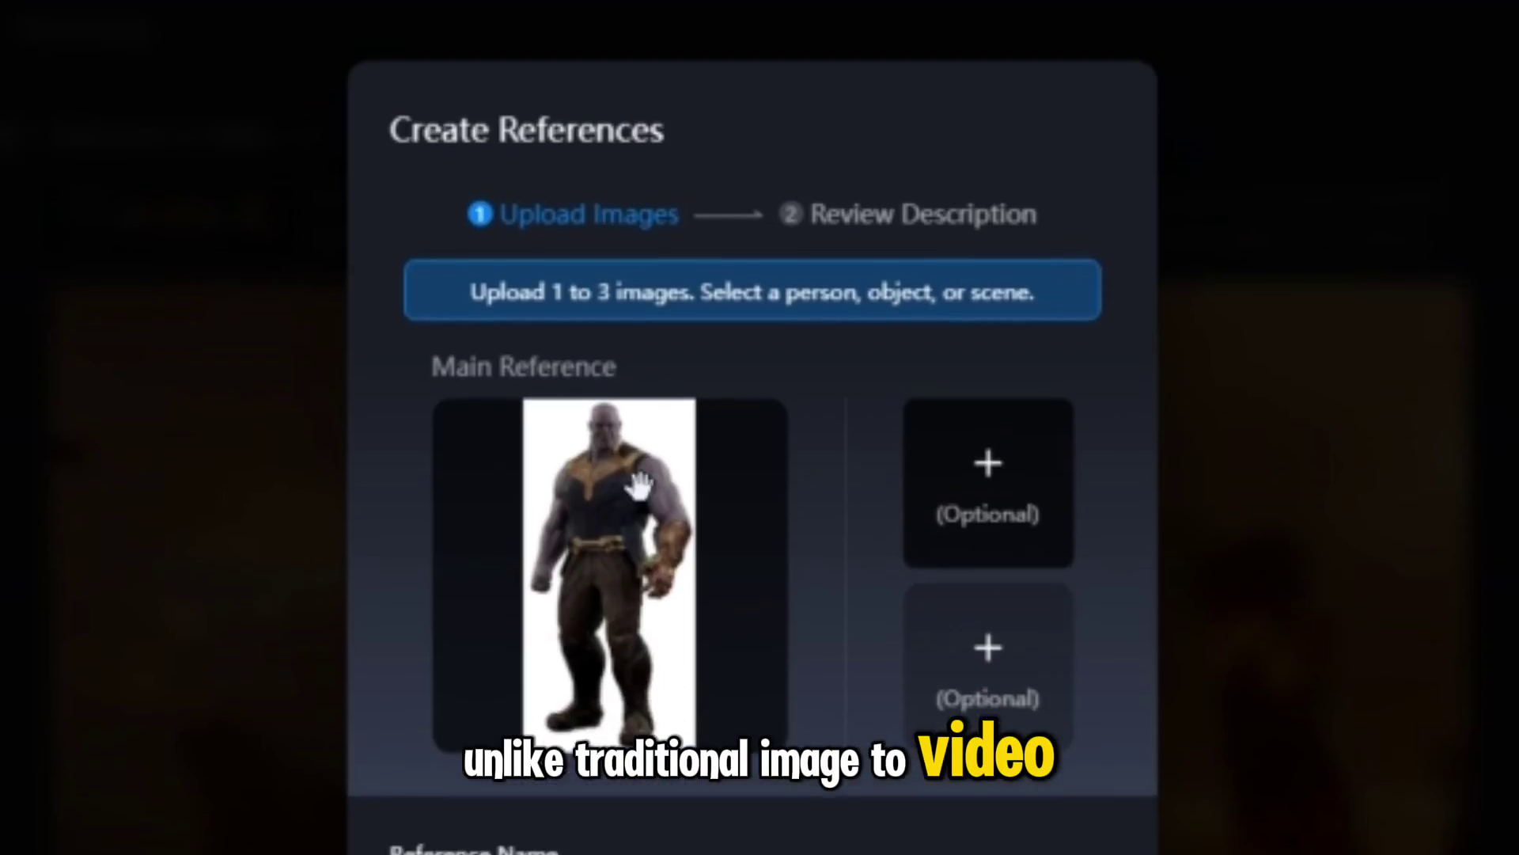
pyautogui.write('ThanosRe')
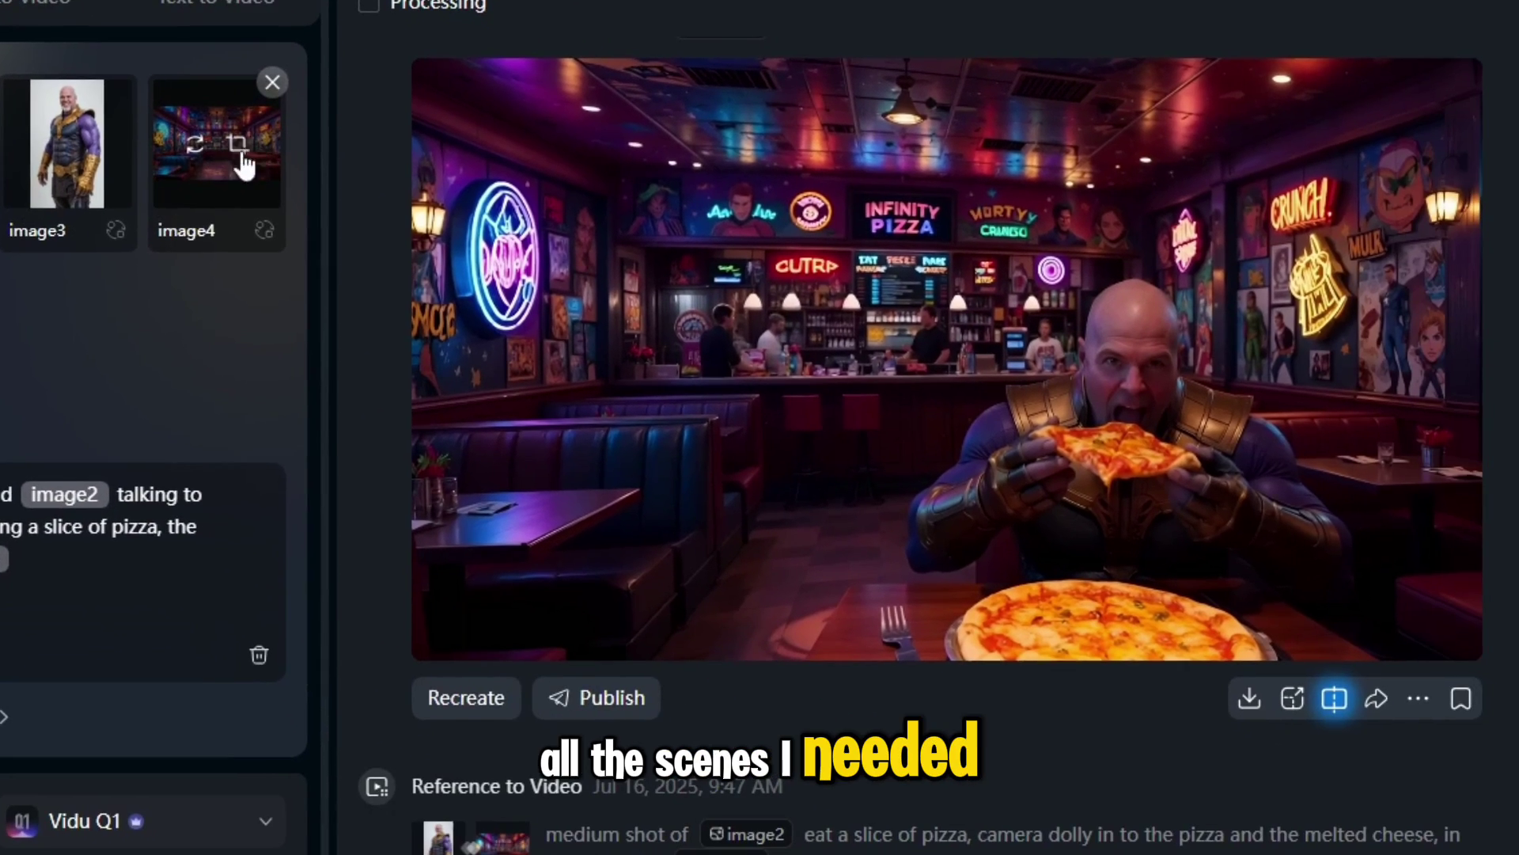
pyautogui.click(239, 148)
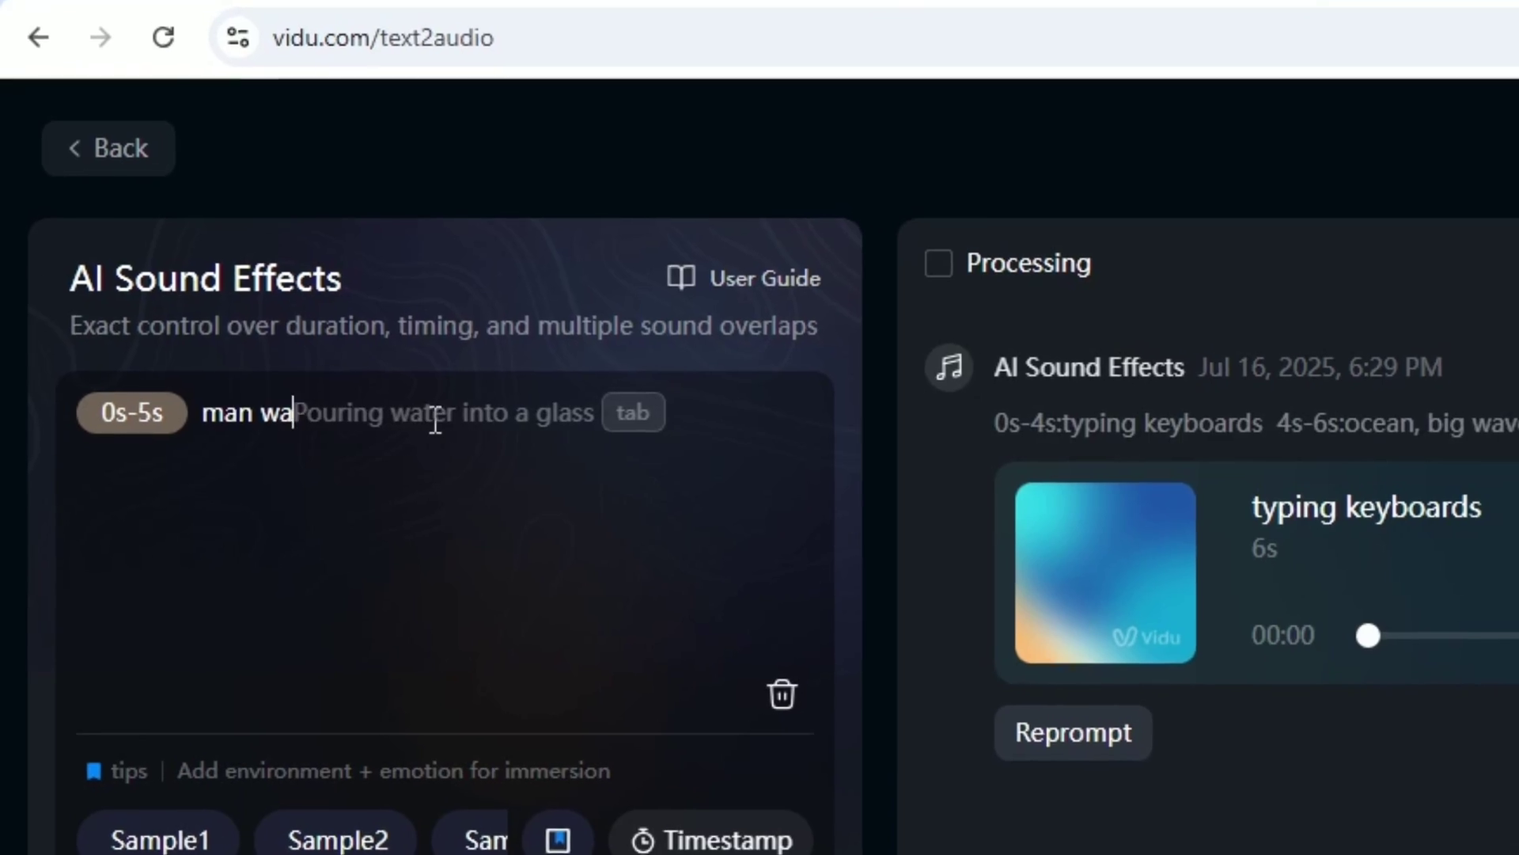
pyautogui.write('earing a boots, walking in th')
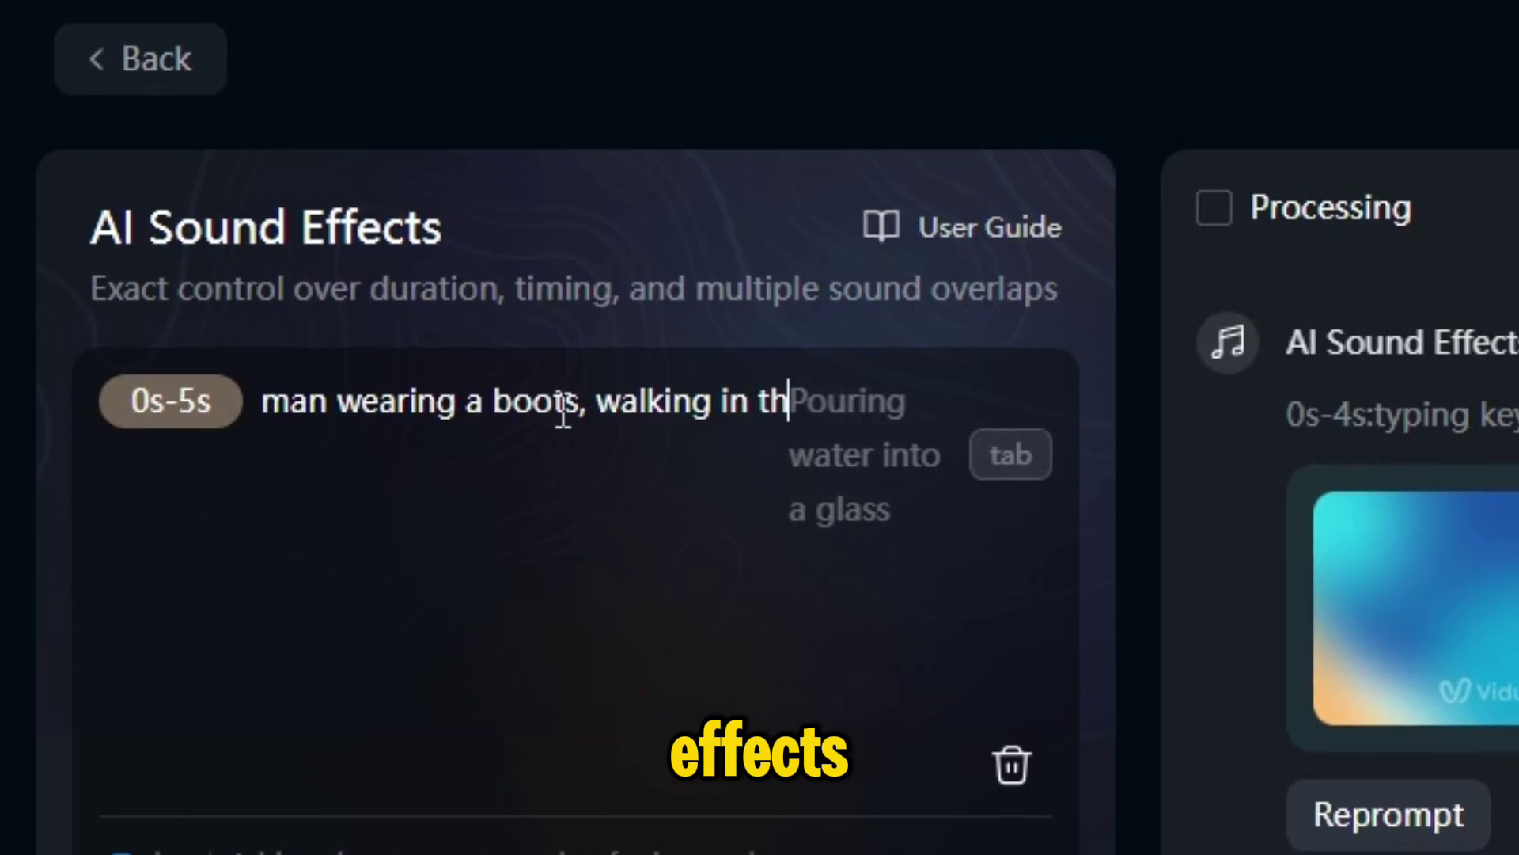
pyautogui.write('e desert, small rocks falling, wind blow the sand, heat')
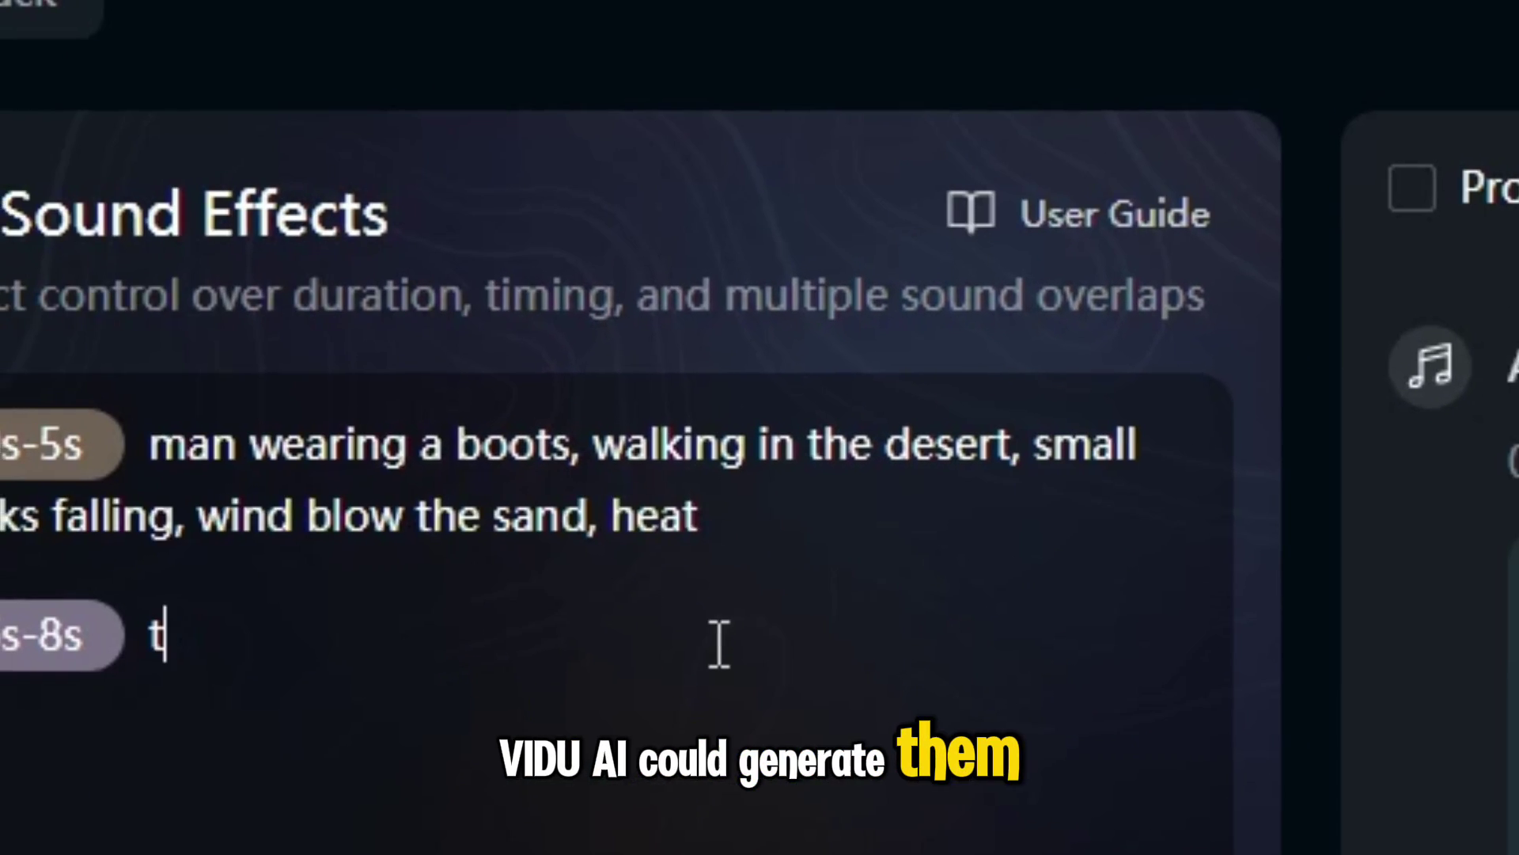
pyautogui.write(' 6s-8s thunder rumbling in the sky,')
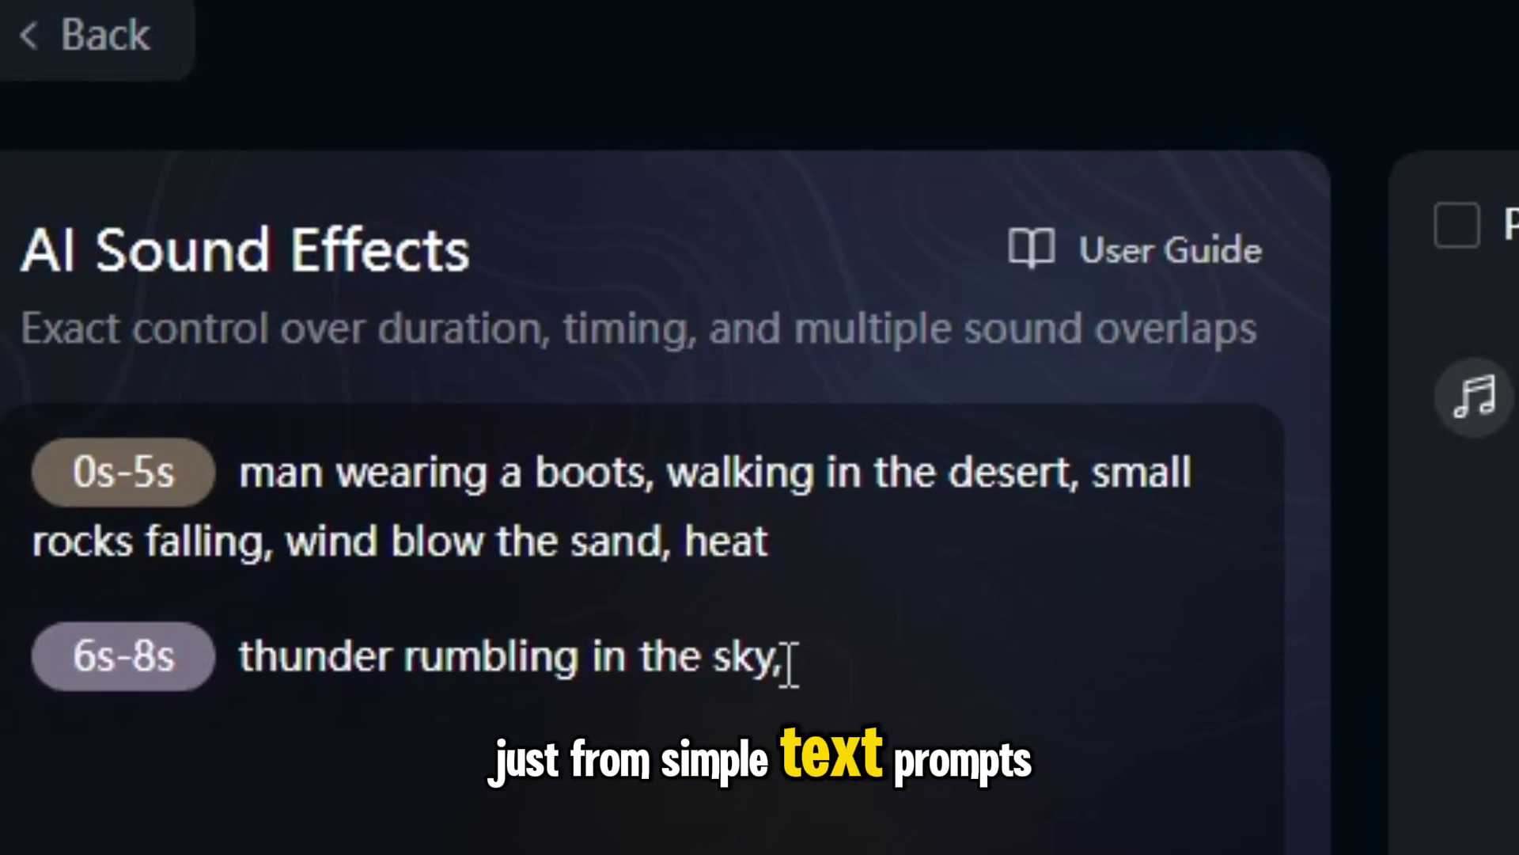
pyautogui.write(' far away a sound of jet pa')
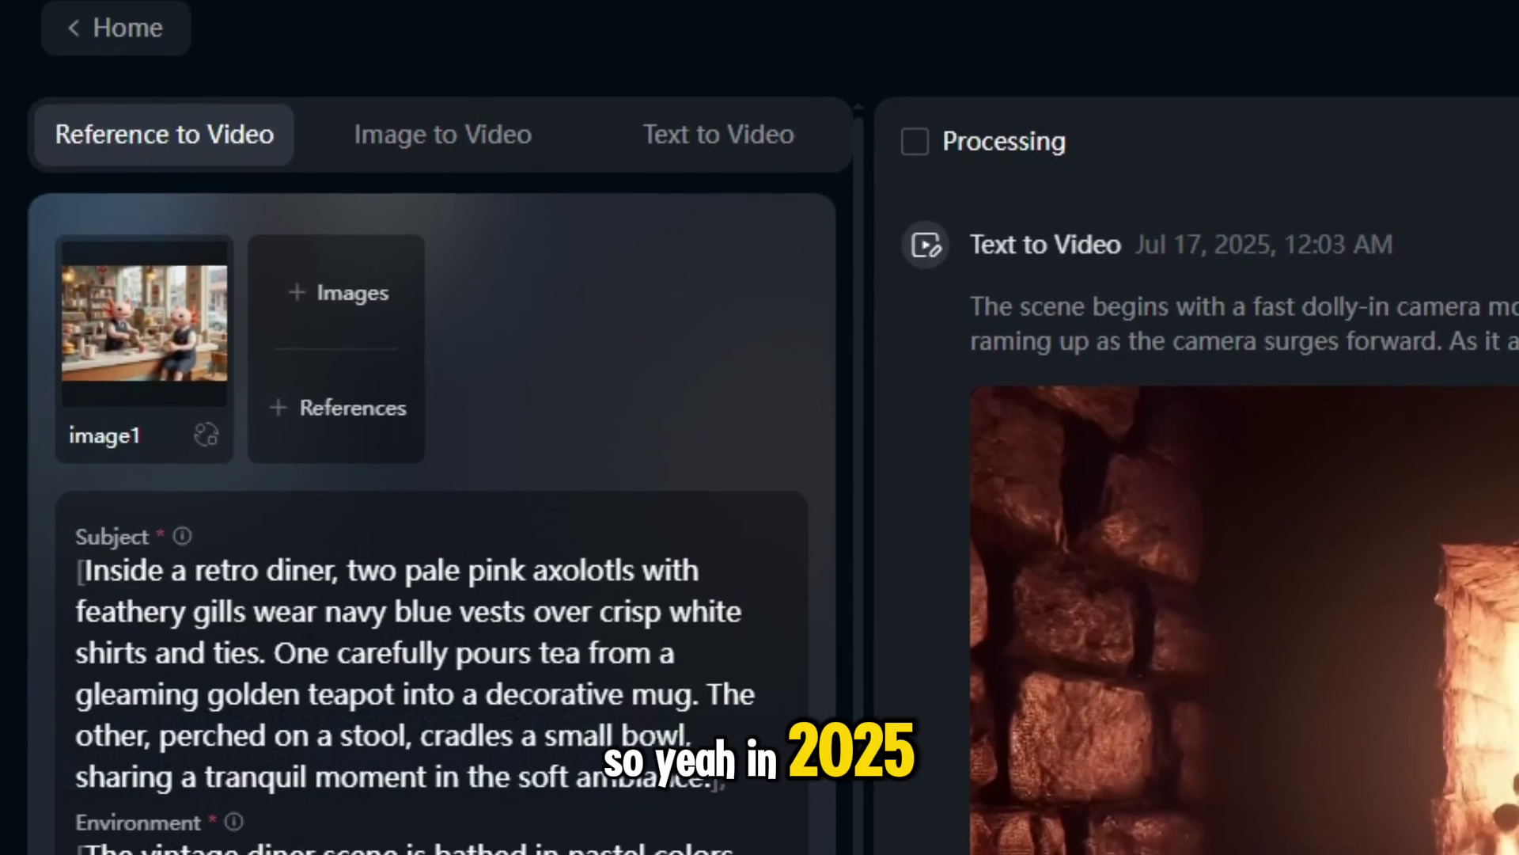
pyautogui.scroll(-3, 210, 720)
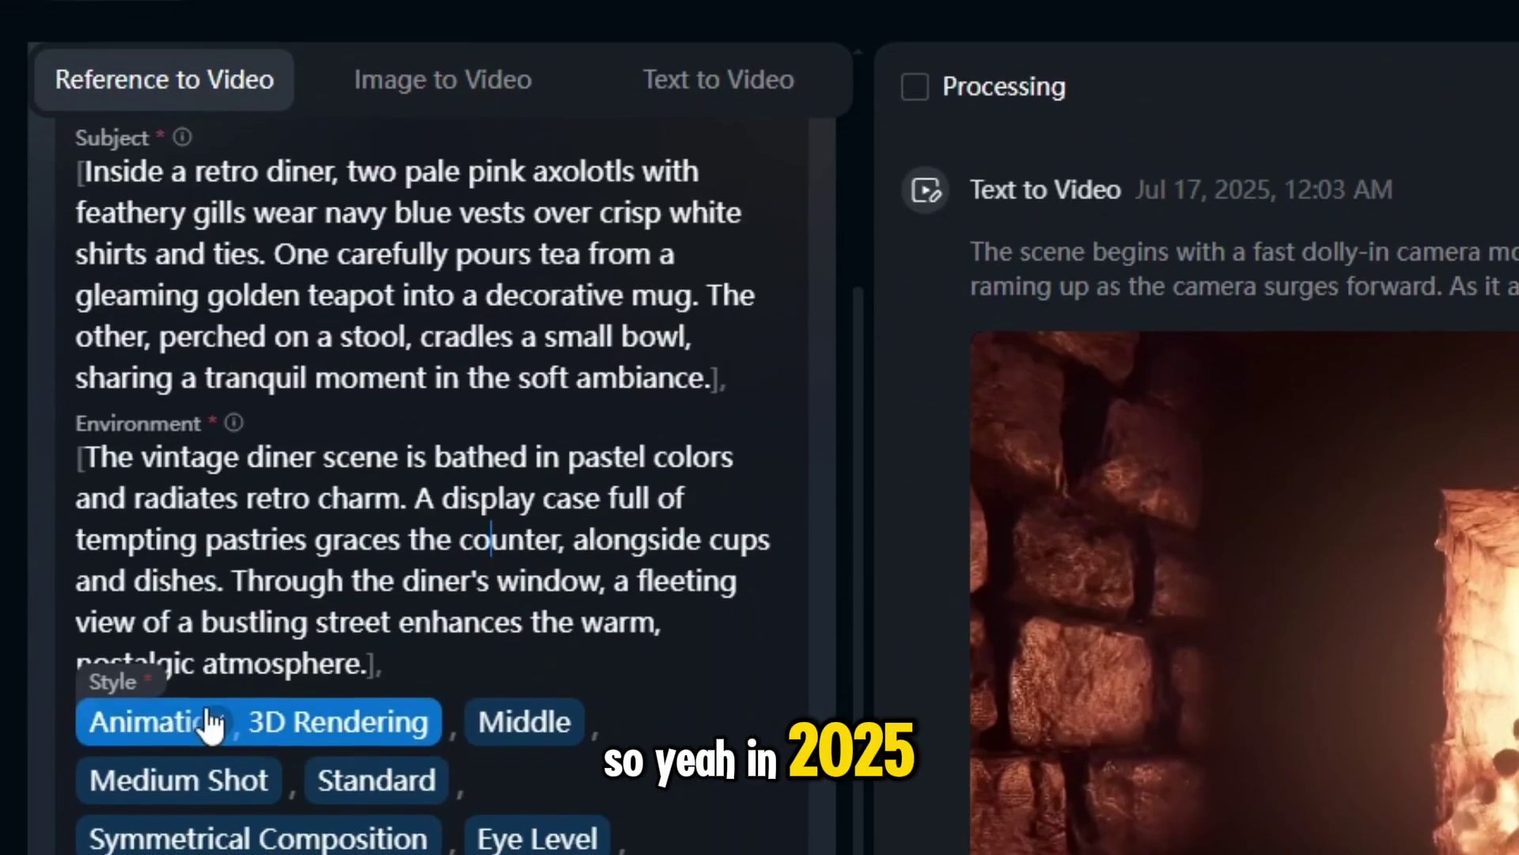